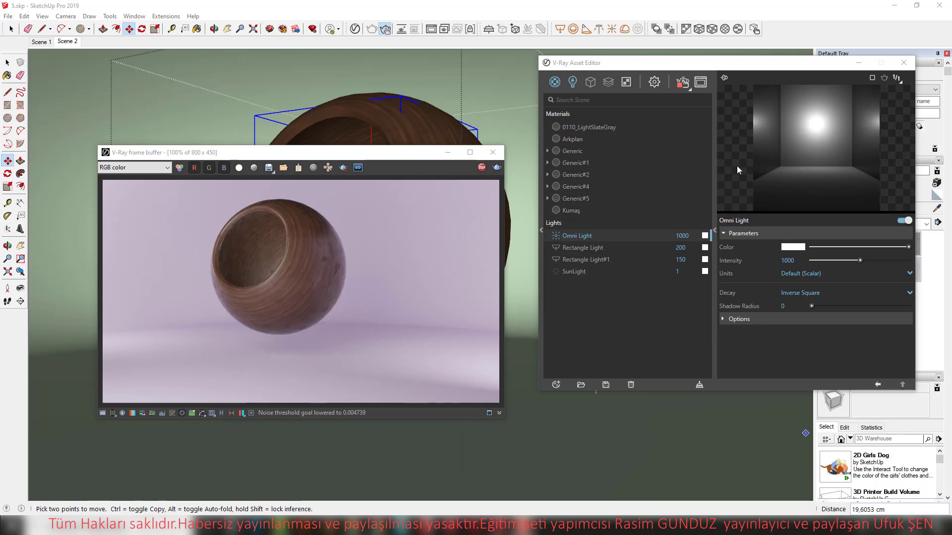
- Filter the V-Ray asset list to materials and bring up the new-material types
click(555, 83)
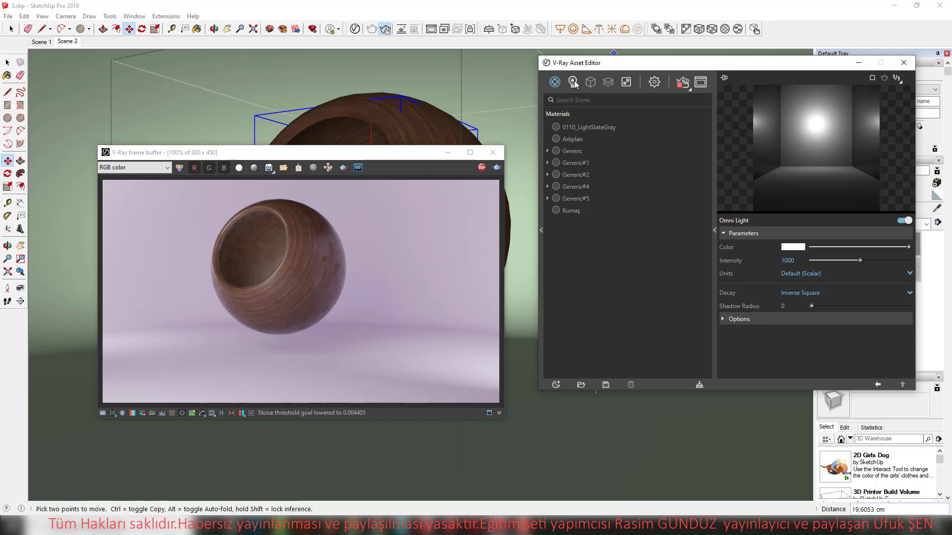
click(558, 83)
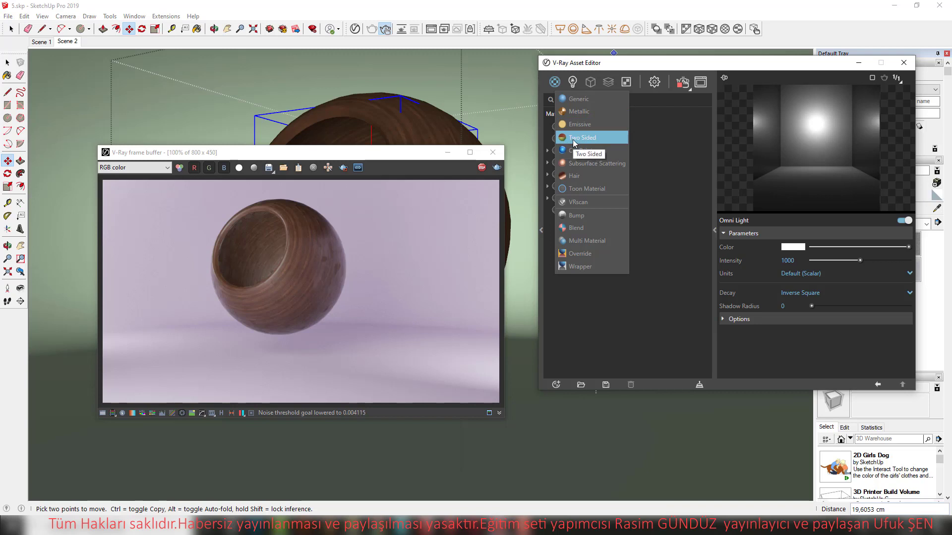
- Create a Two Sided V-Ray material and apply it to the sphere mesh
click(574, 139)
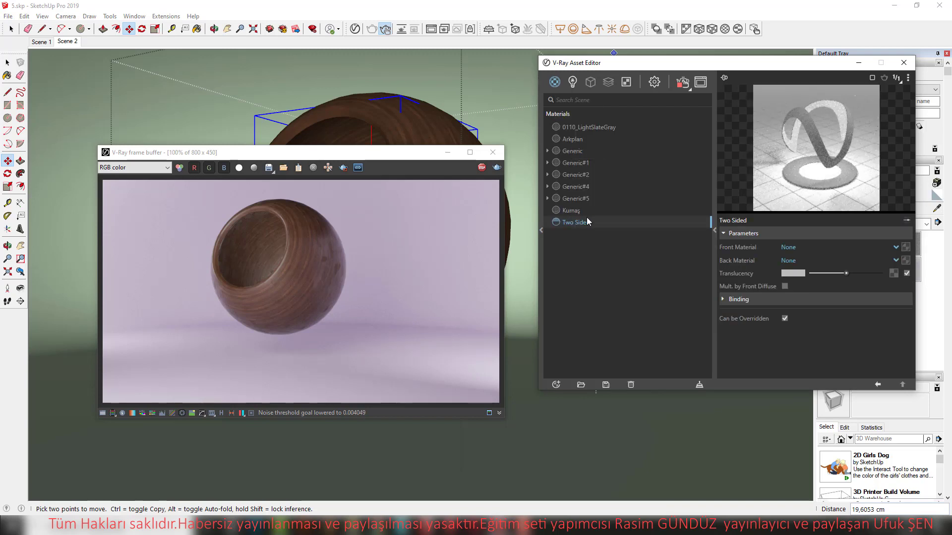
key(space)
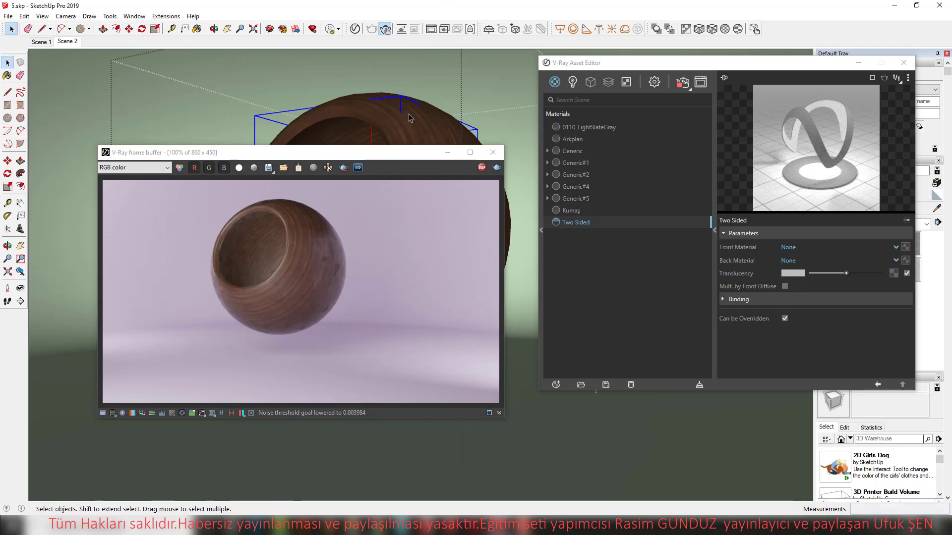
double_click(409, 118)
click(409, 117)
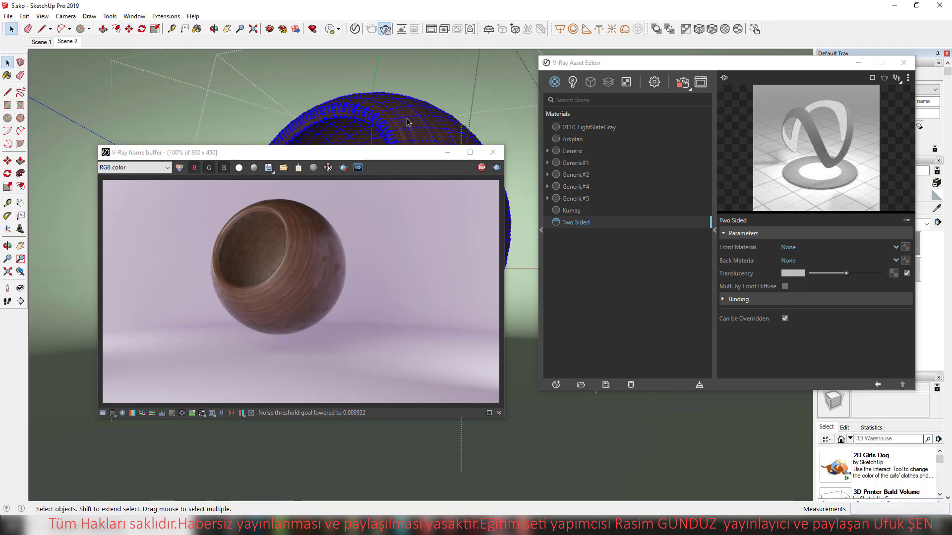
right_click(567, 224)
click(594, 246)
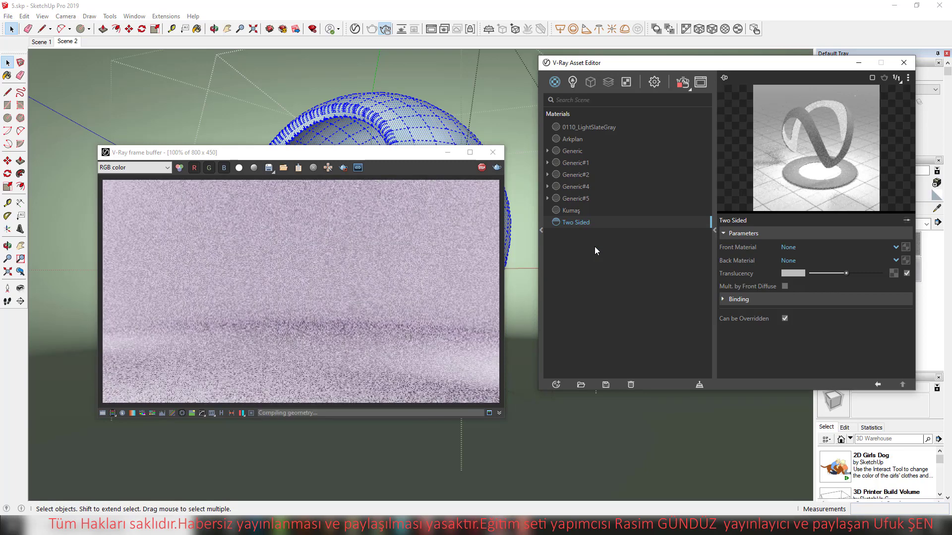
- Add a Generic material renamed 'Gecirgen mazeme', then reselect the Two Sided material
click(556, 386)
mouse_move(584, 346)
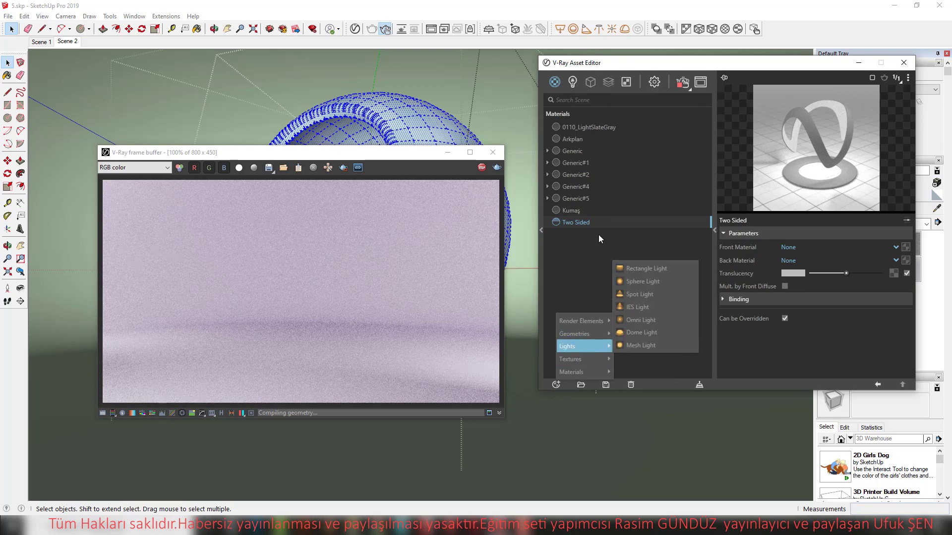
click(554, 83)
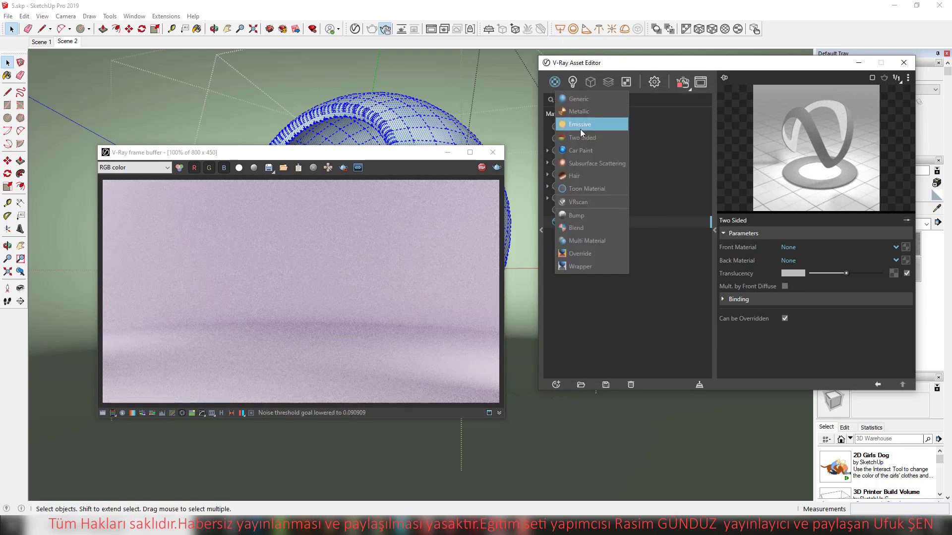
click(586, 101)
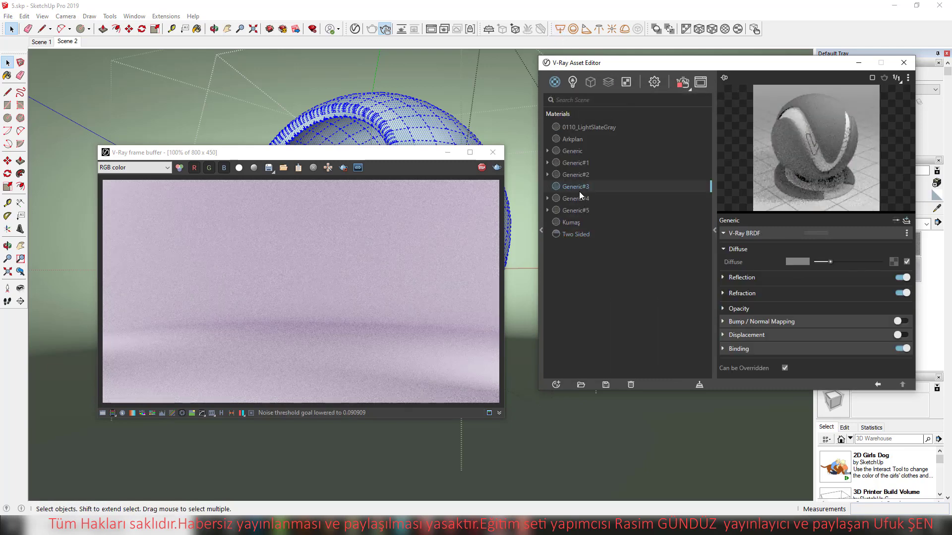
right_click(579, 188)
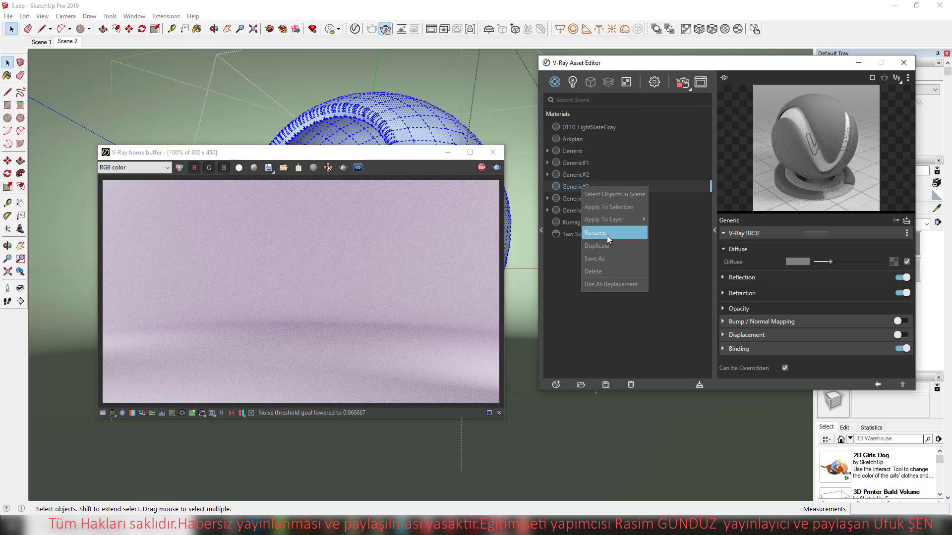
click(607, 236)
key(BackSpace)
key(BackSpace)
key(BackSpace)
key(BackSpace)
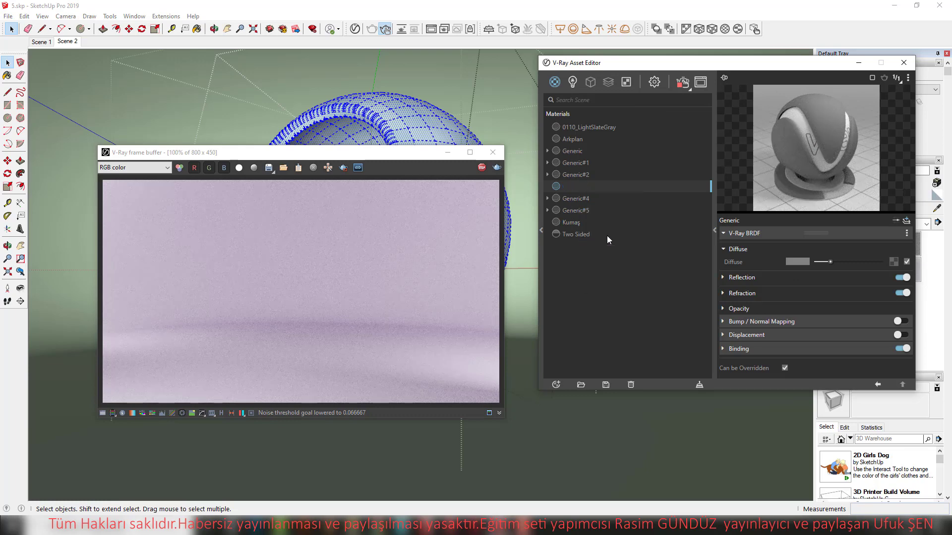
click(590, 190)
text(Geçirgen malzeme)
key(Return)
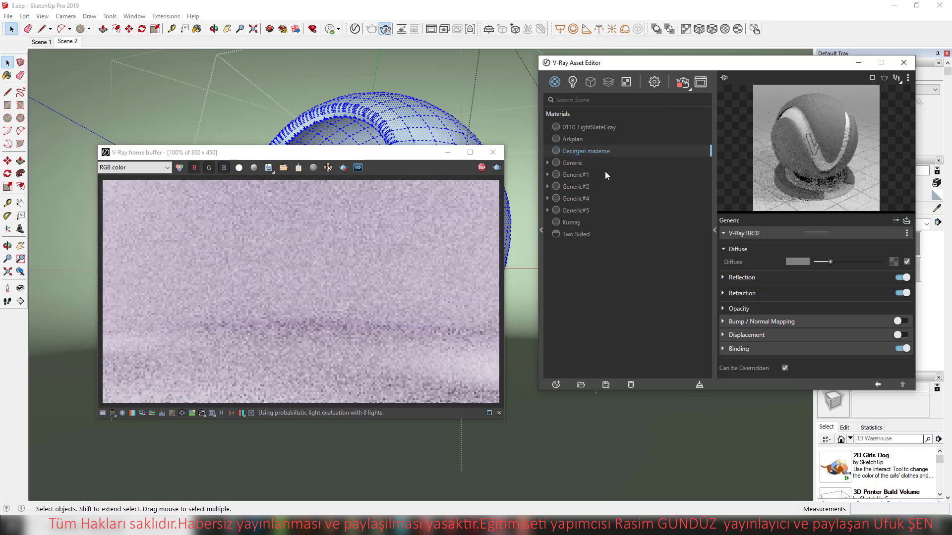
click(570, 234)
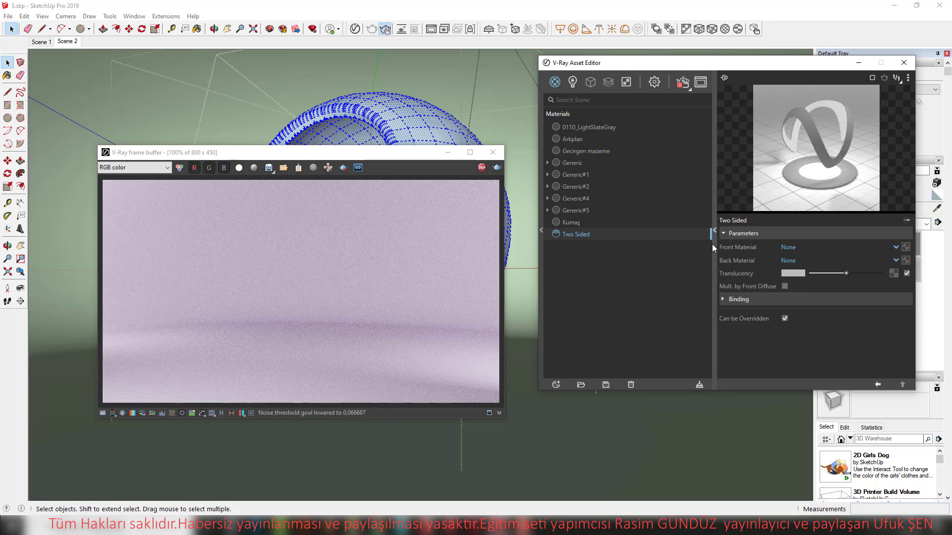
- Use Gecirgen mazeme as Two Sided front and back material and raise translucency
click(804, 251)
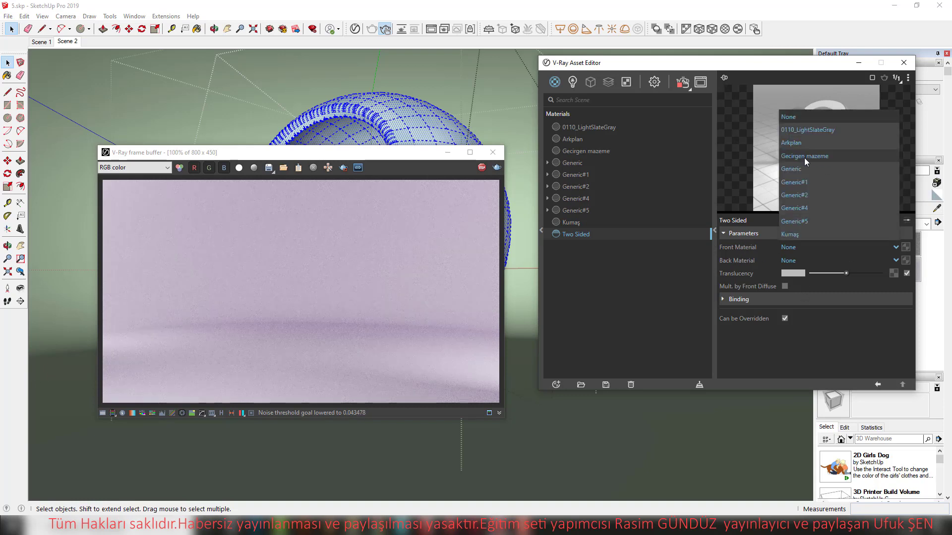
click(804, 157)
click(796, 260)
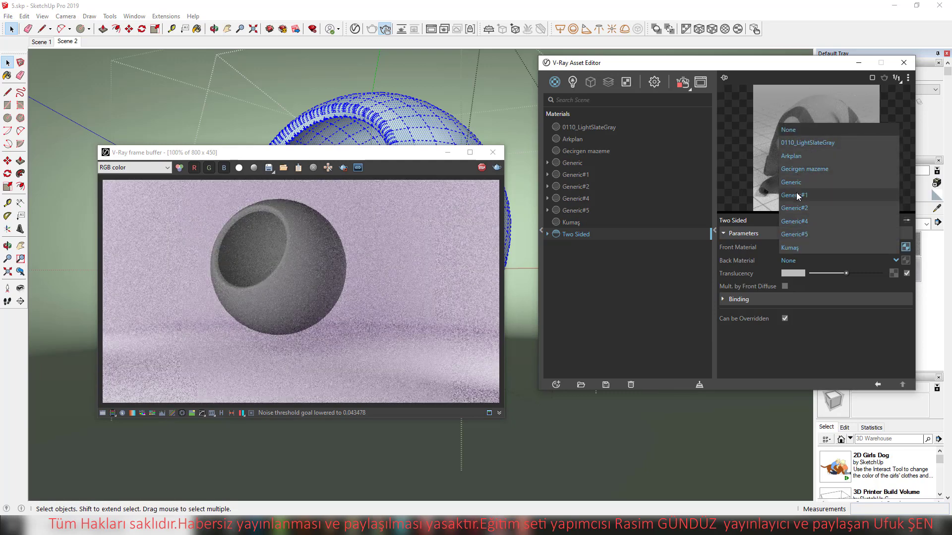
click(804, 169)
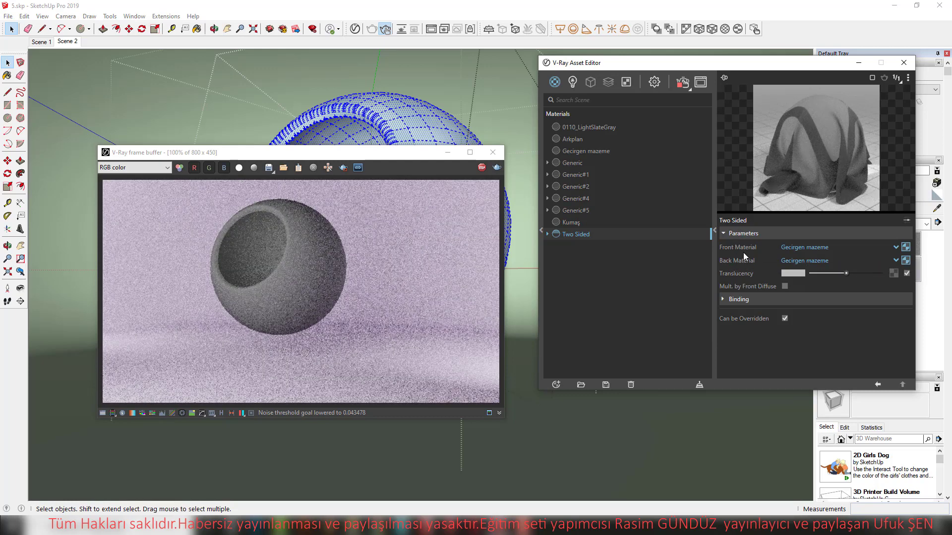
mouse_move(846, 273)
mouse_down()
mouse_move(881, 275)
mouse_move(822, 273)
mouse_move(849, 273)
mouse_up()
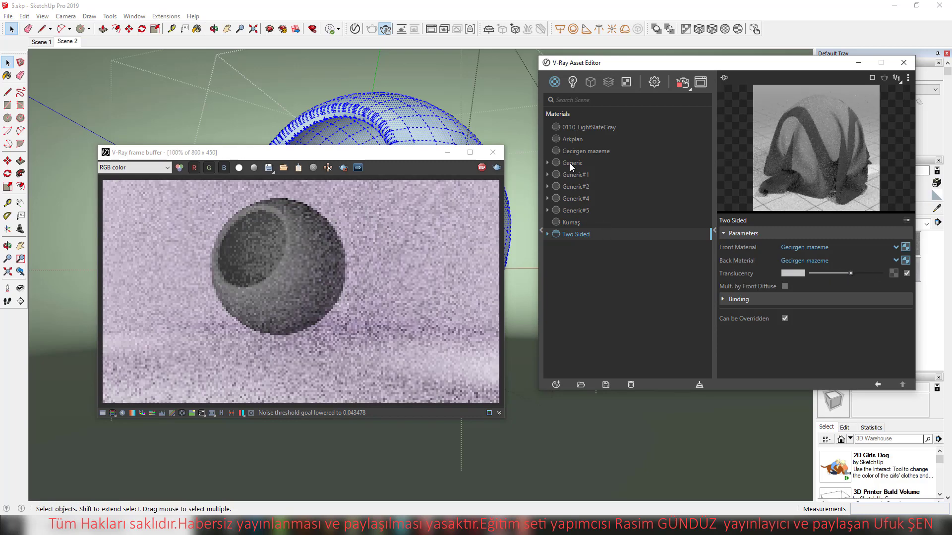
- Give the Gecirgen mazeme material a warm orange diffuse colour
click(571, 163)
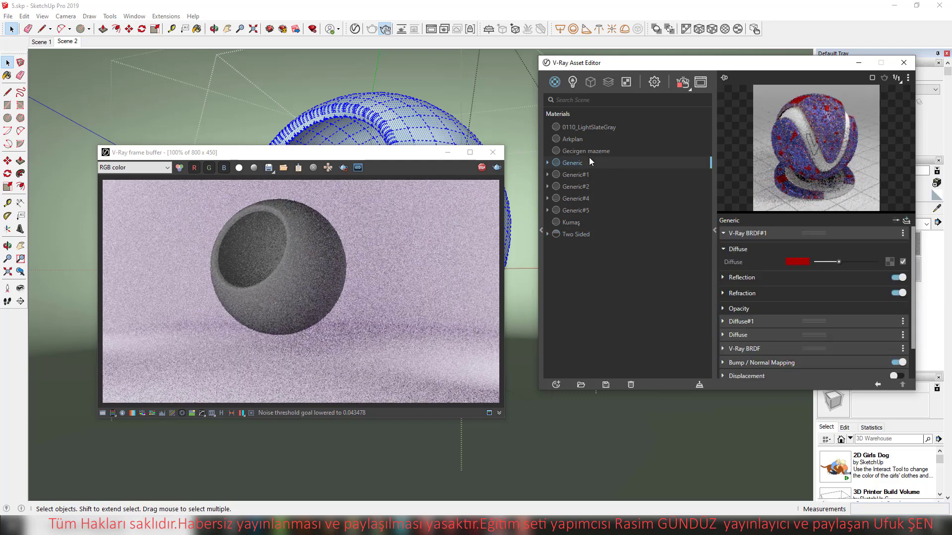
click(588, 151)
click(797, 262)
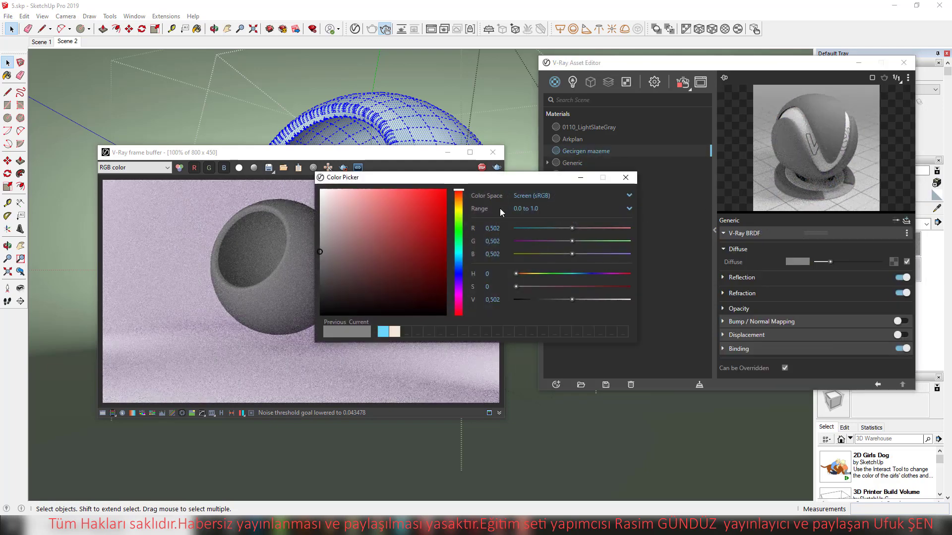
click(460, 207)
click(396, 207)
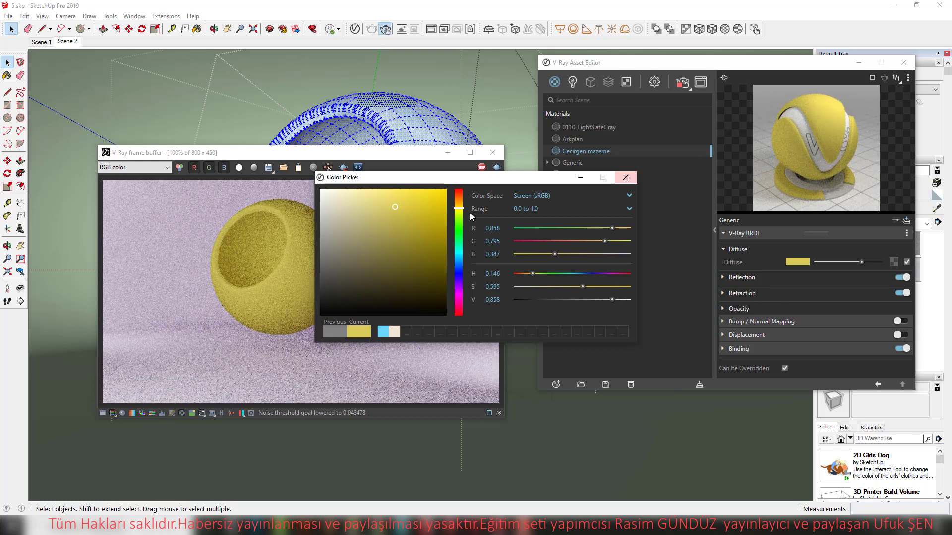
click(456, 201)
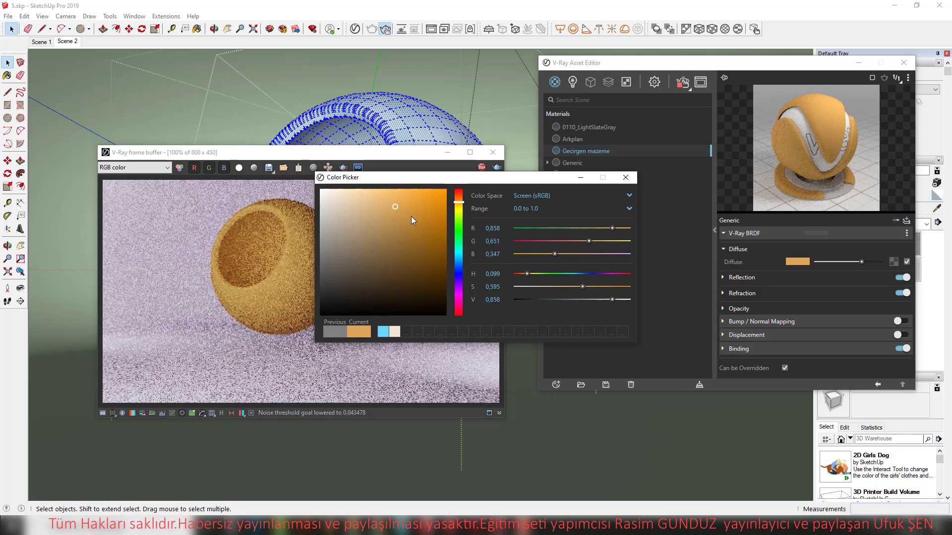
click(398, 247)
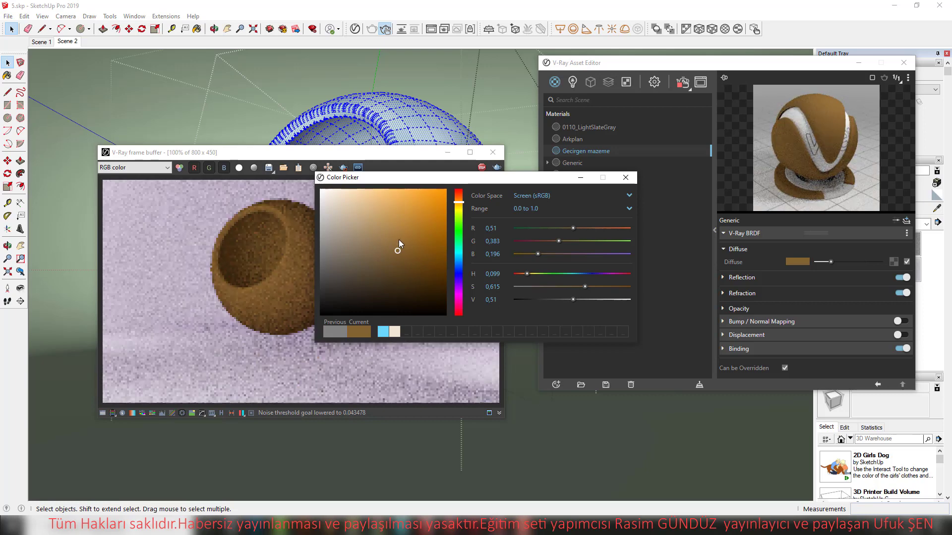
click(399, 237)
click(625, 177)
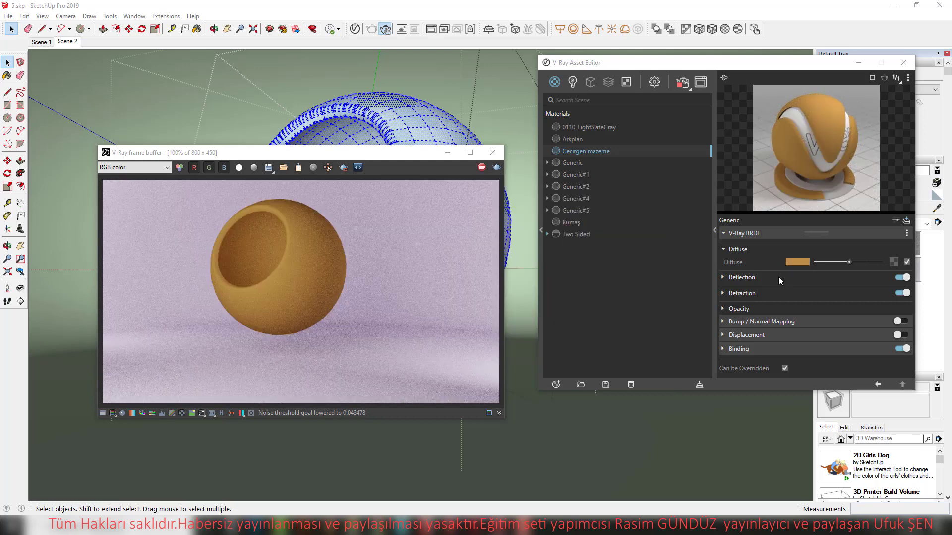
click(724, 278)
- Raise Gecirgen mazeme's reflection colour to white, keeping 0.9 glossiness with Fresnel
mouse_move(830, 291)
mouse_down()
mouse_move(879, 292)
mouse_move(870, 303)
mouse_up()
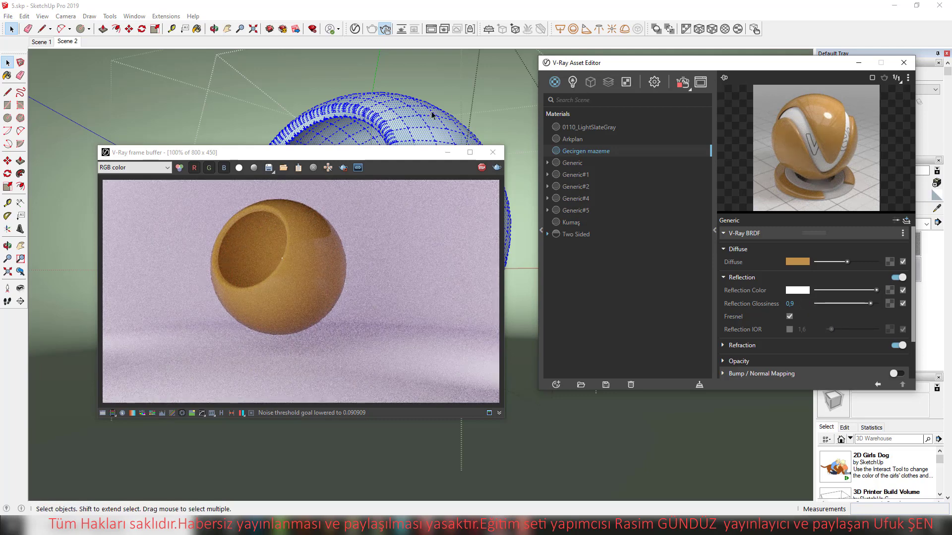
- Move the render window down and select the sphere group
click(220, 90)
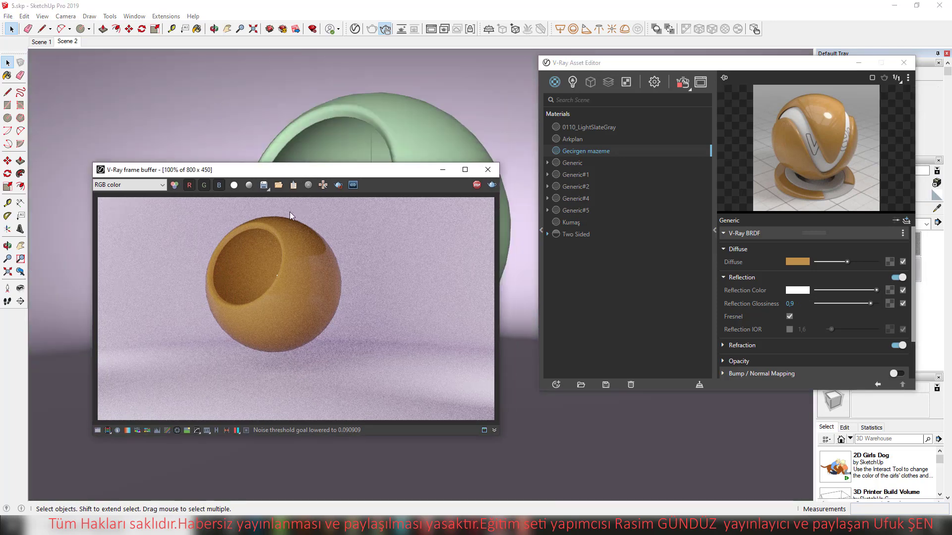
drag(301, 156, 258, 275)
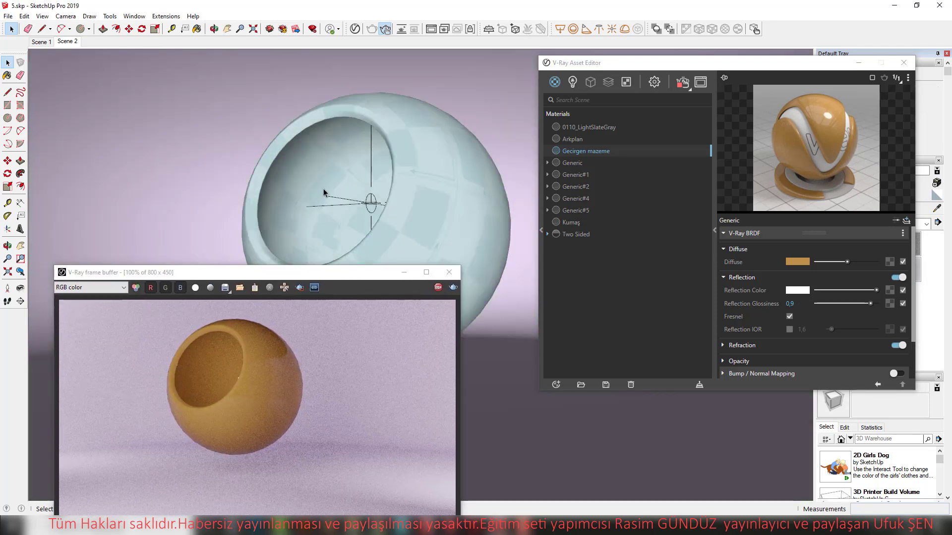
click(370, 208)
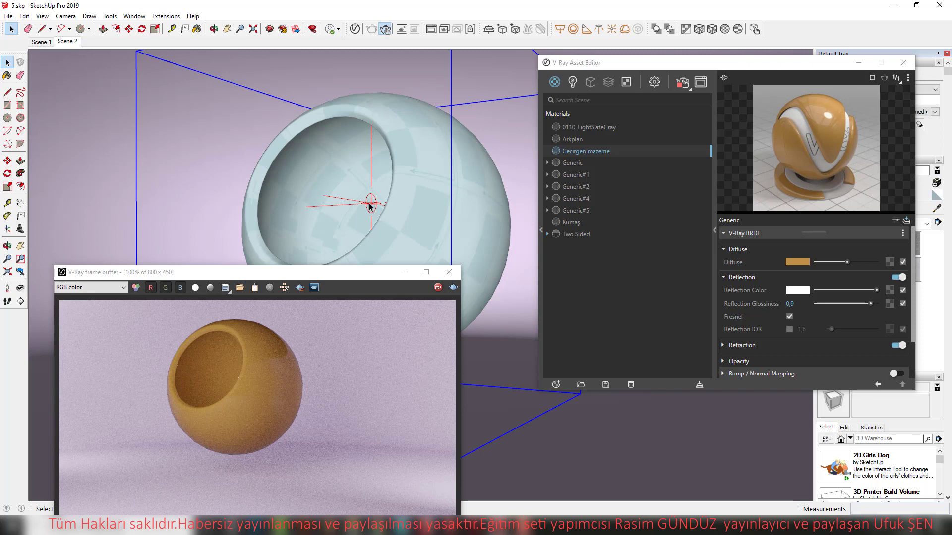
- Raise the Omni Light intensity from 1000 to 10000
click(572, 82)
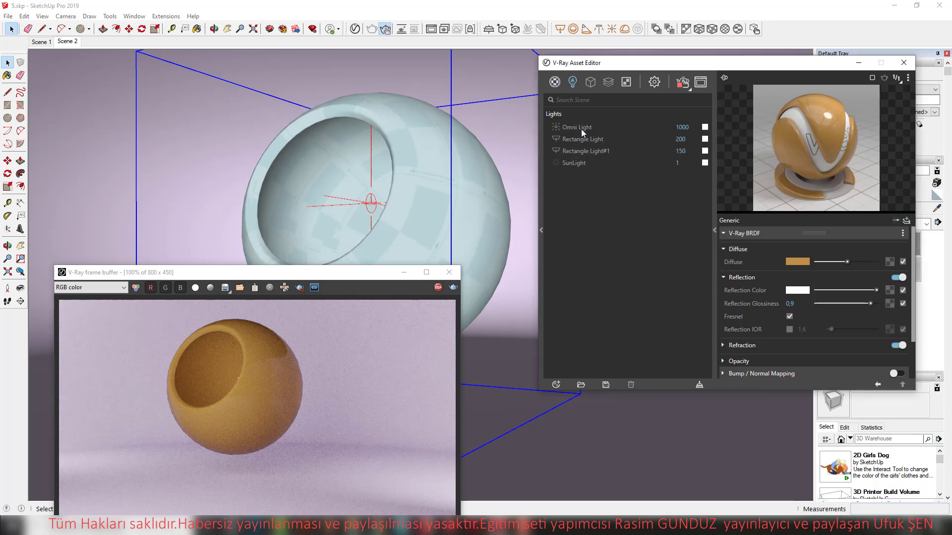
click(581, 128)
click(678, 127)
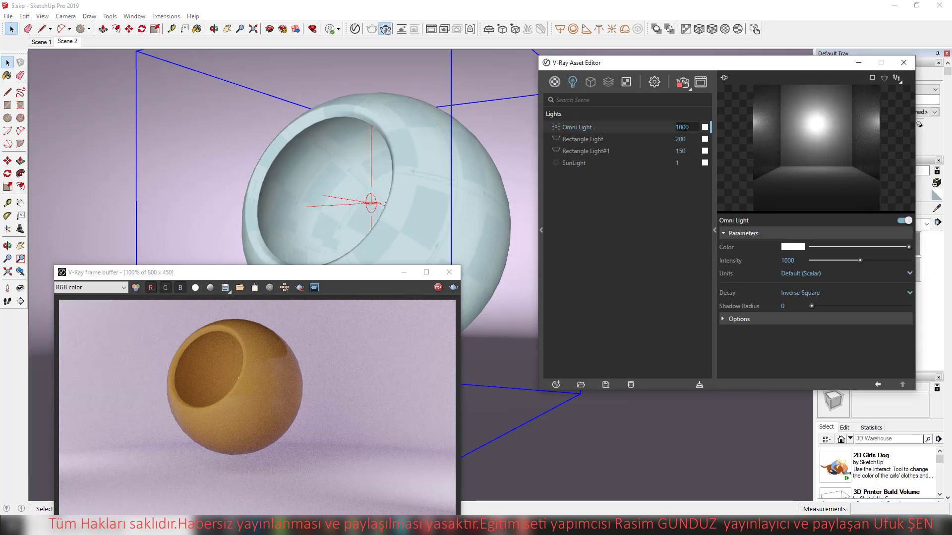
text(0)
key(Return)
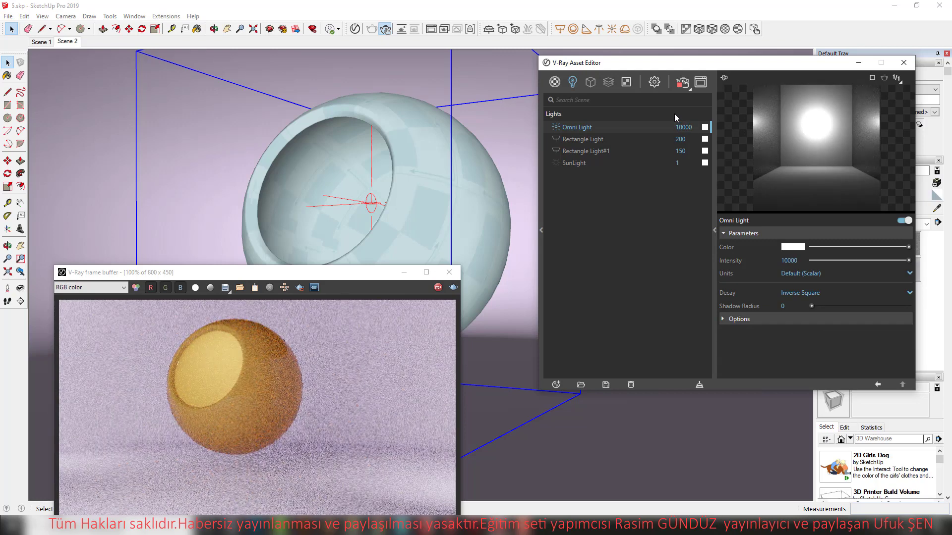
click(556, 150)
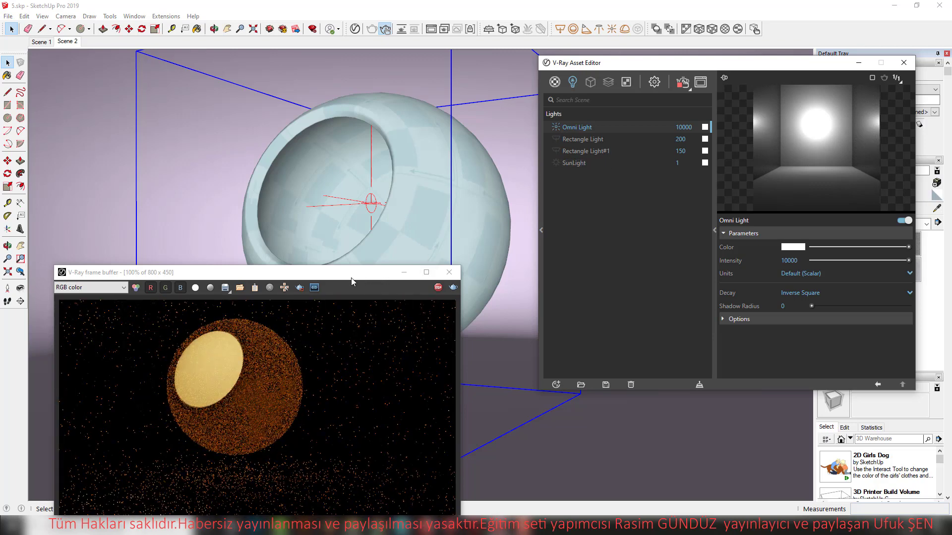
drag(356, 270, 388, 159)
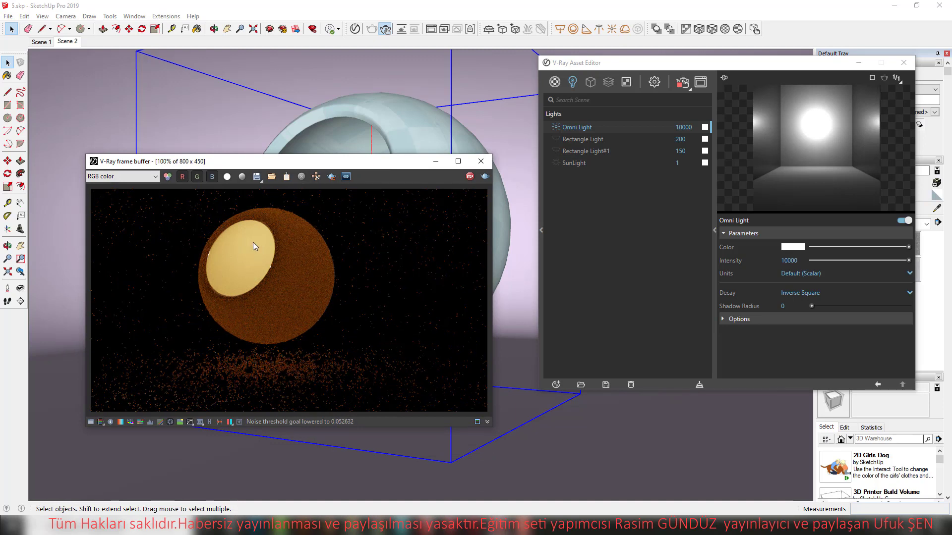
- Push the Two Sided translucency to maximum, then lower it to grey
click(555, 82)
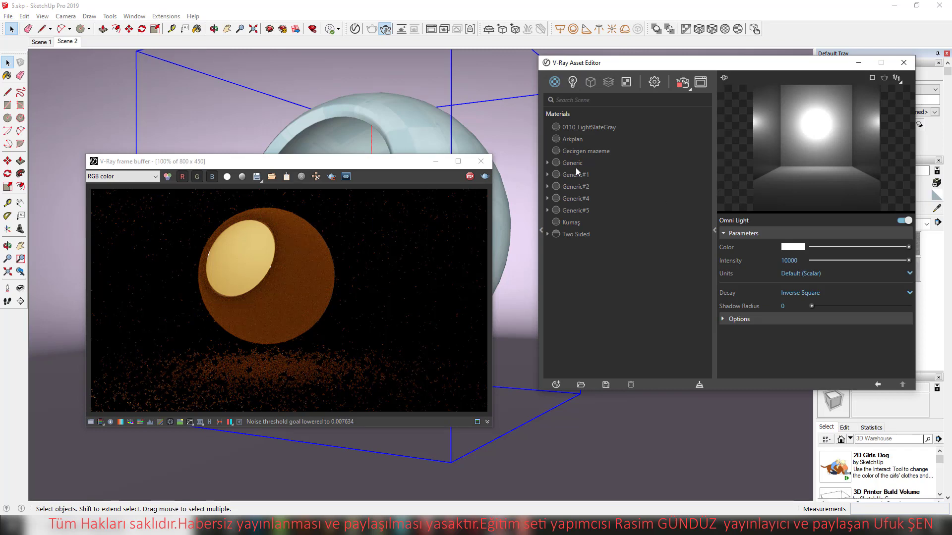
click(578, 237)
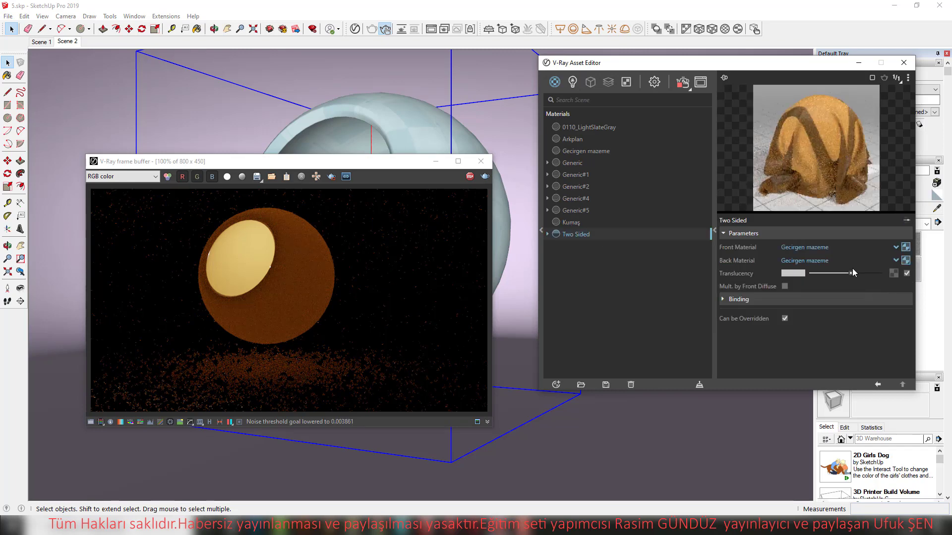
drag(851, 273, 901, 272)
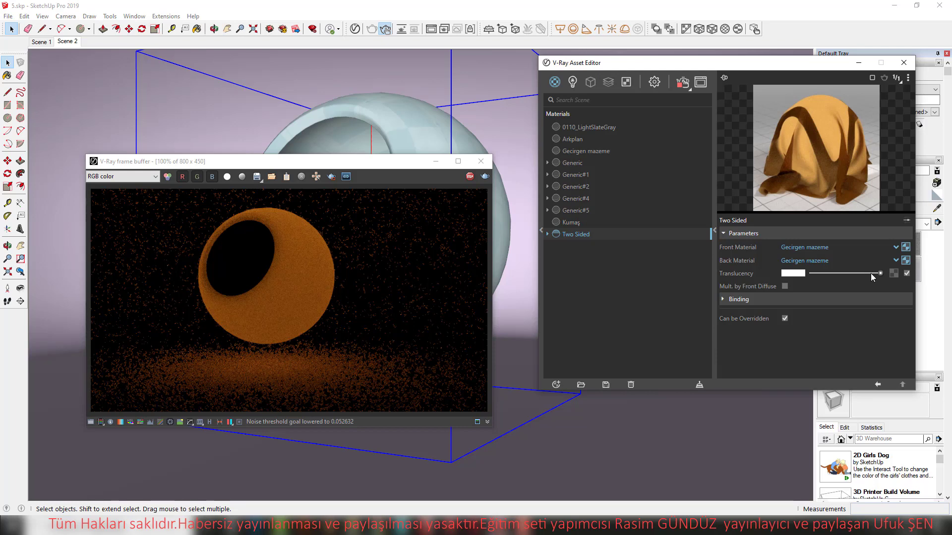
drag(881, 275, 821, 276)
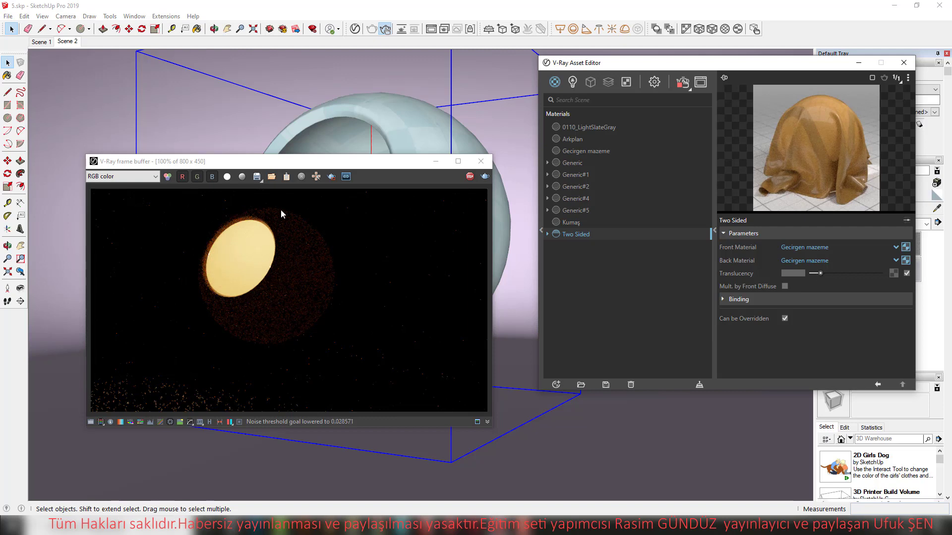
mouse_move(313, 162)
mouse_down()
mouse_move(304, 200)
mouse_move(287, 213)
mouse_up()
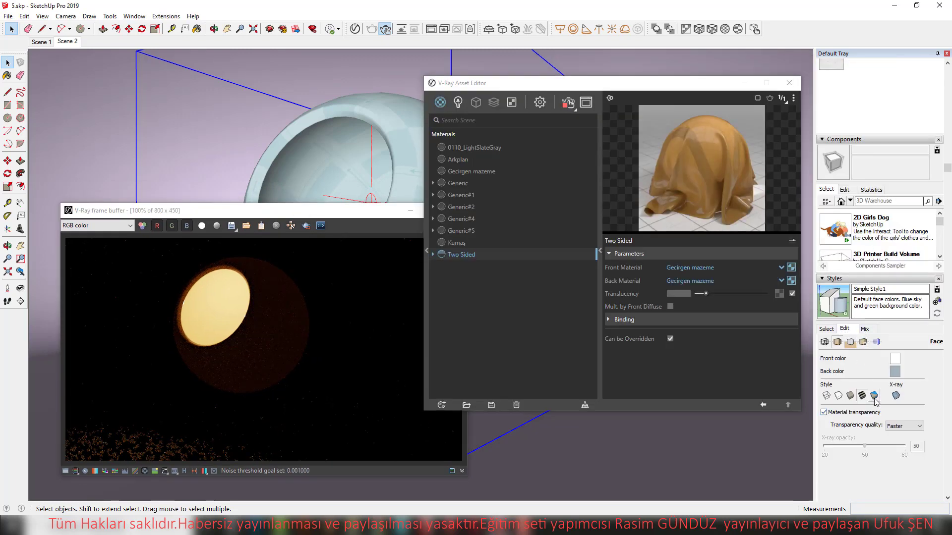
- Switch the model to Monochrome face style and move the Asset Editor right
click(875, 397)
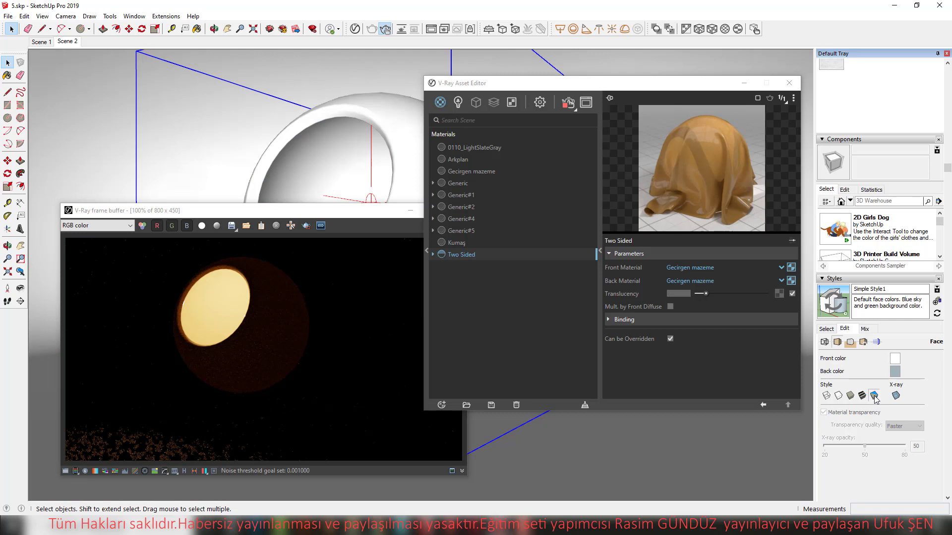
drag(613, 84, 761, 89)
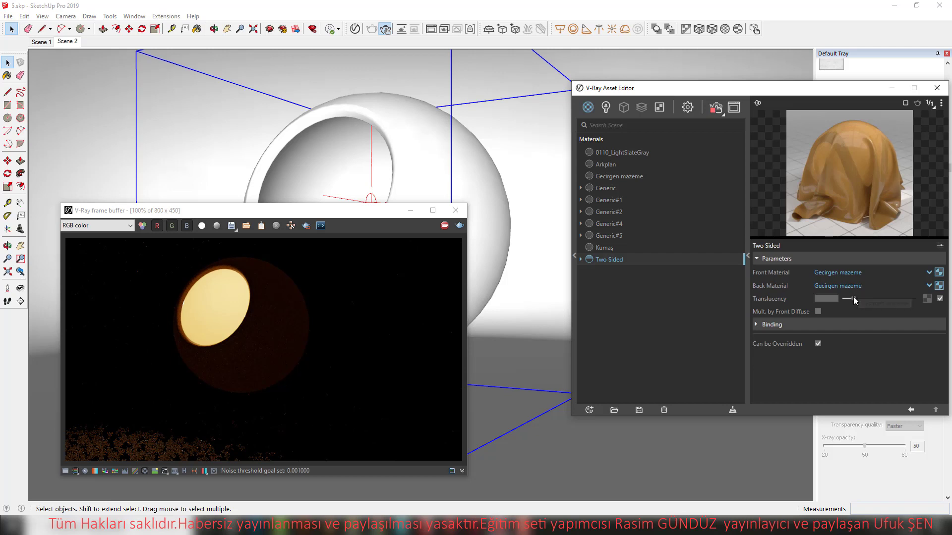
- Try Two Sided translucency from darker to white, settling at medium grey
drag(853, 297, 849, 301)
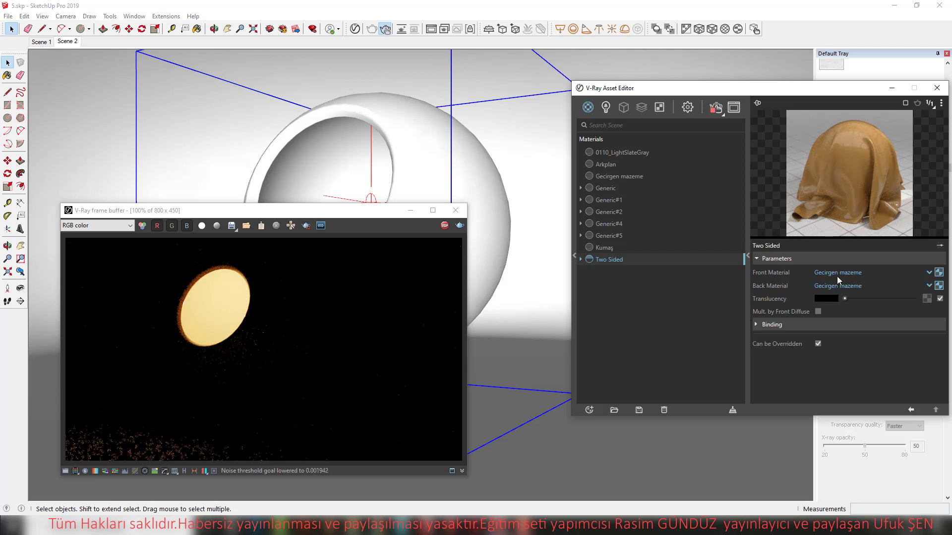
drag(846, 298, 914, 298)
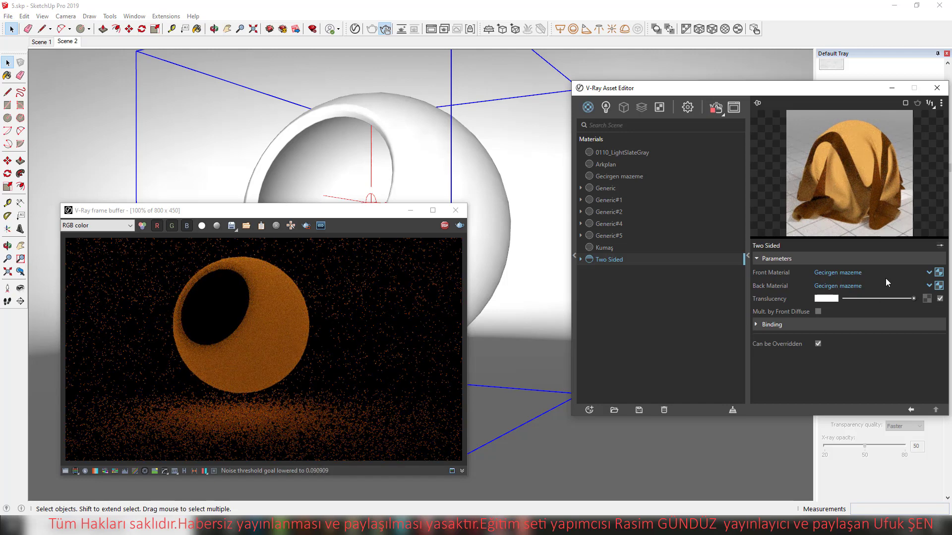
click(861, 299)
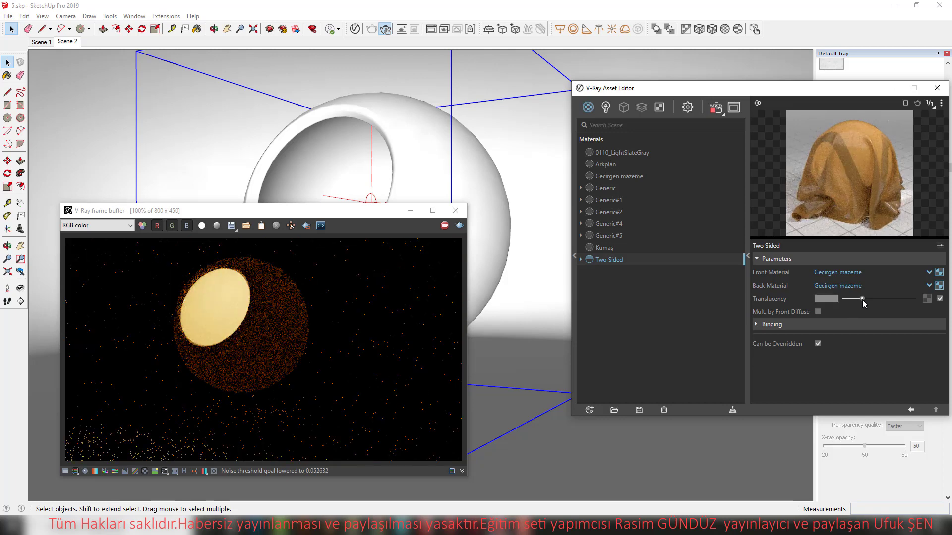
click(866, 297)
drag(867, 296, 871, 299)
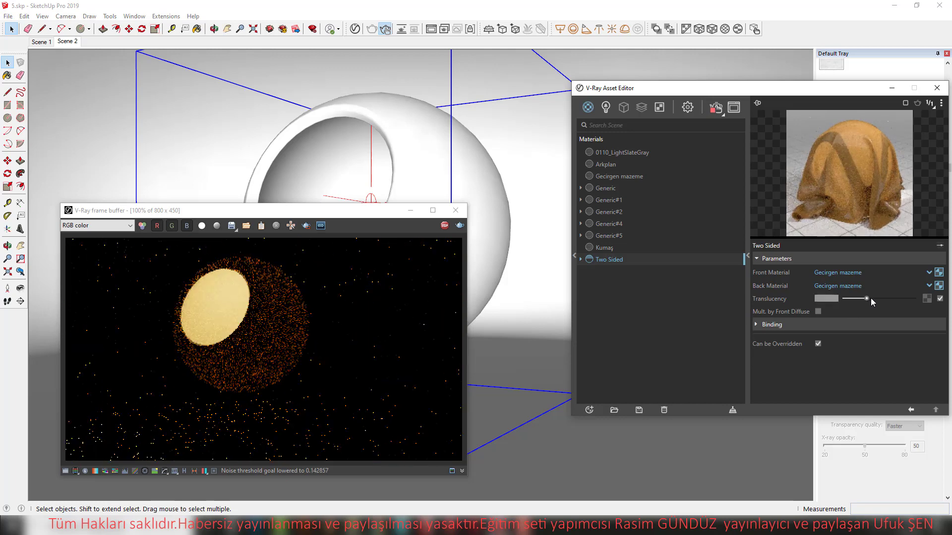